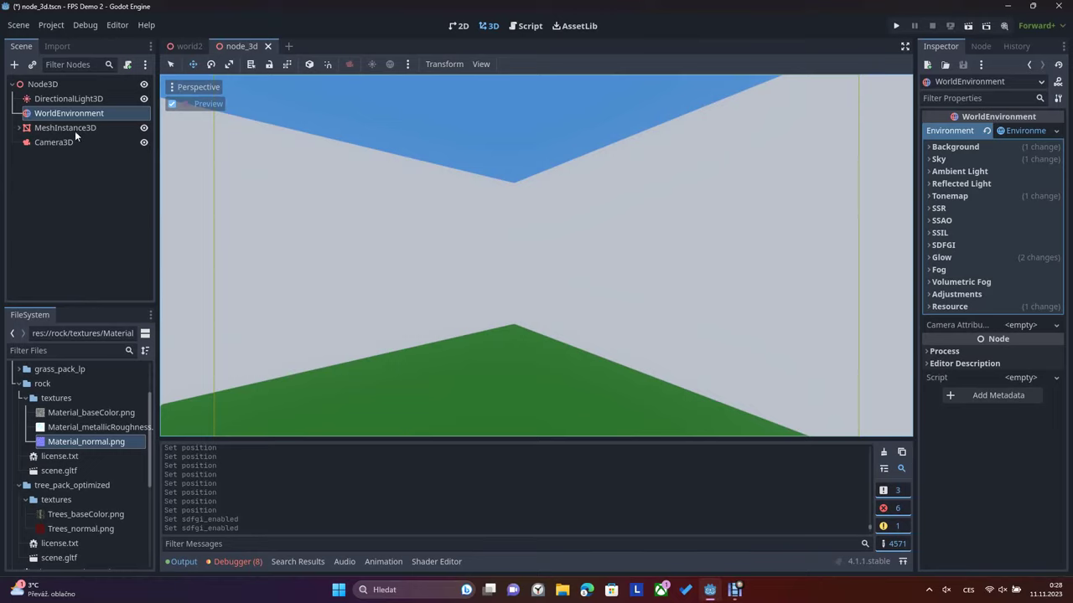
Enable SDFGI and SSAO in the WorldEnvironment node's environment settings
click(46, 116)
click(943, 245)
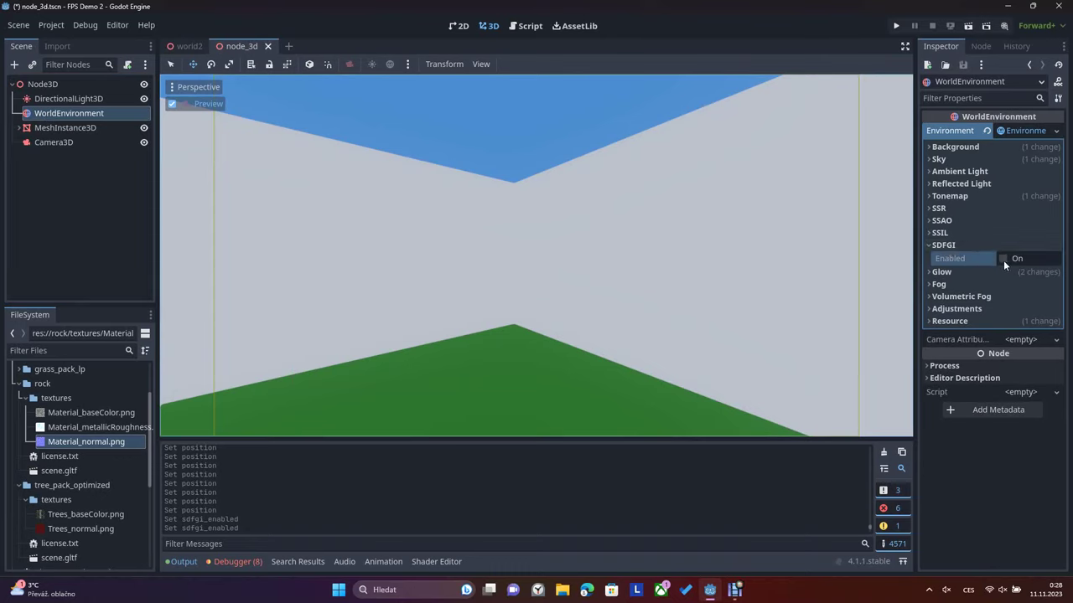
click(1002, 259)
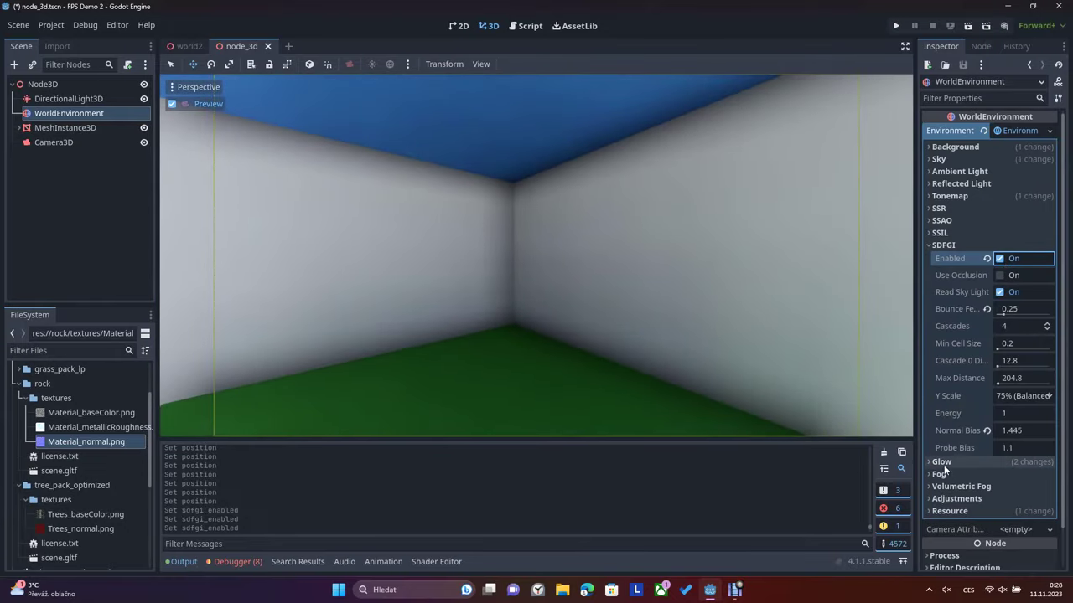
click(975, 221)
click(1004, 235)
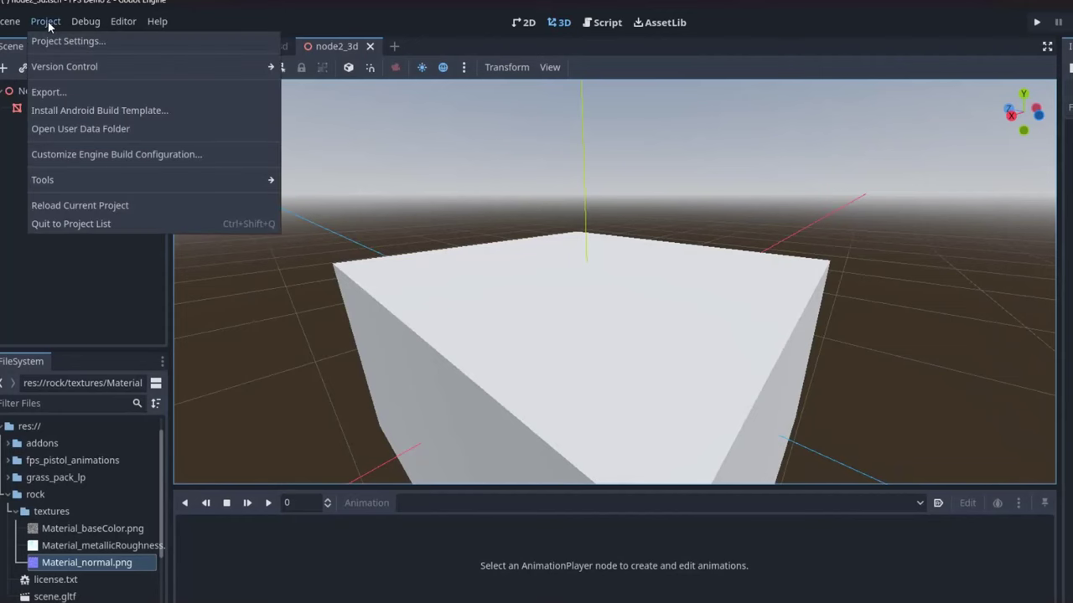
Configure the project's anti-aliasing with MSAA 3D at 8× (Slowest) and Screen Space AA at FXAA (Fast)
click(49, 41)
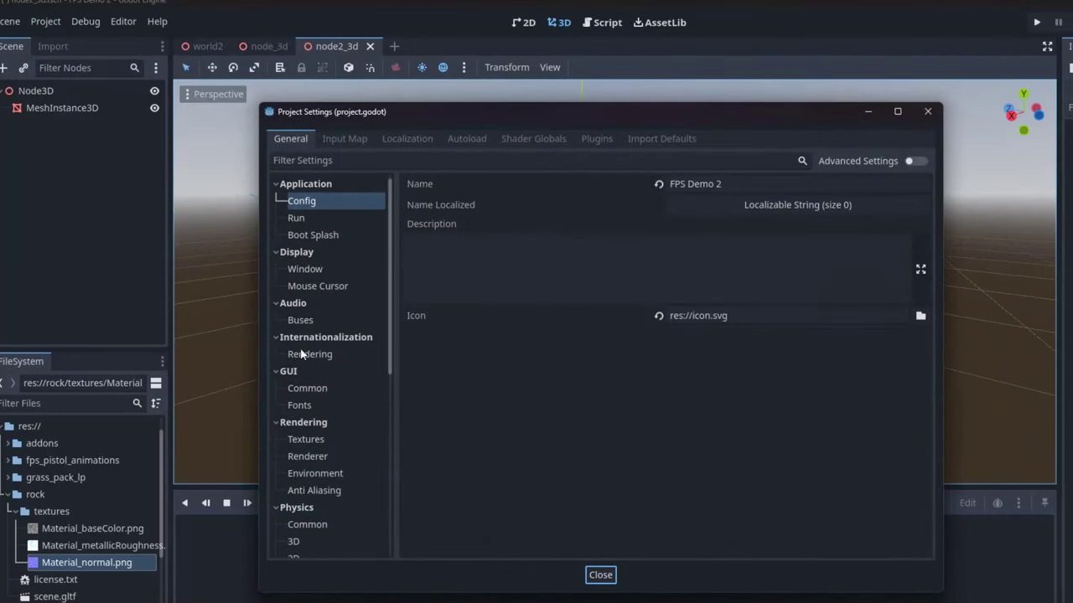
scroll(302, 355, down, 3)
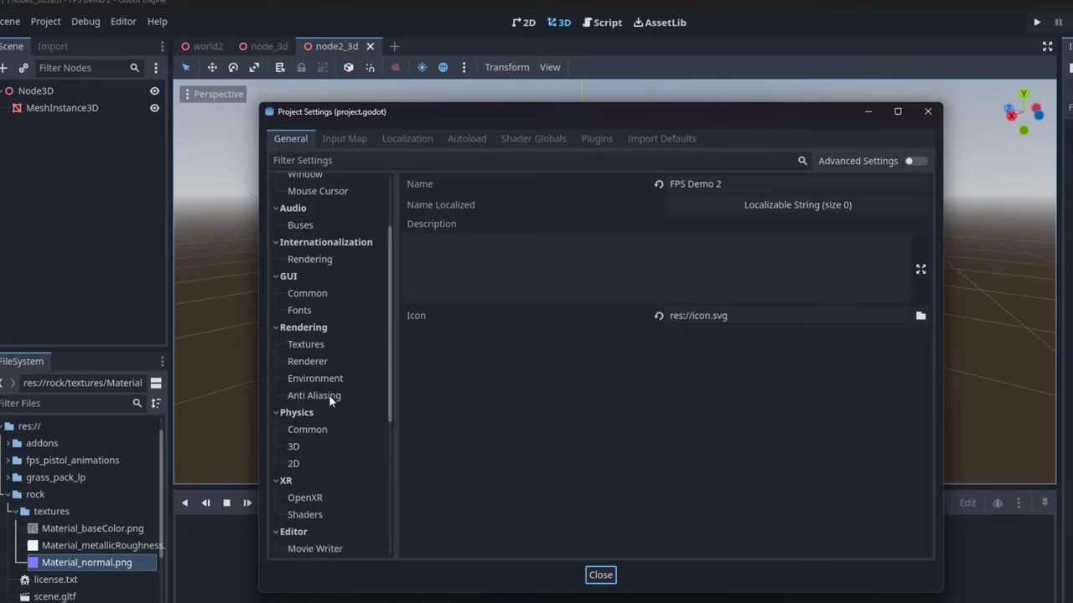
click(327, 396)
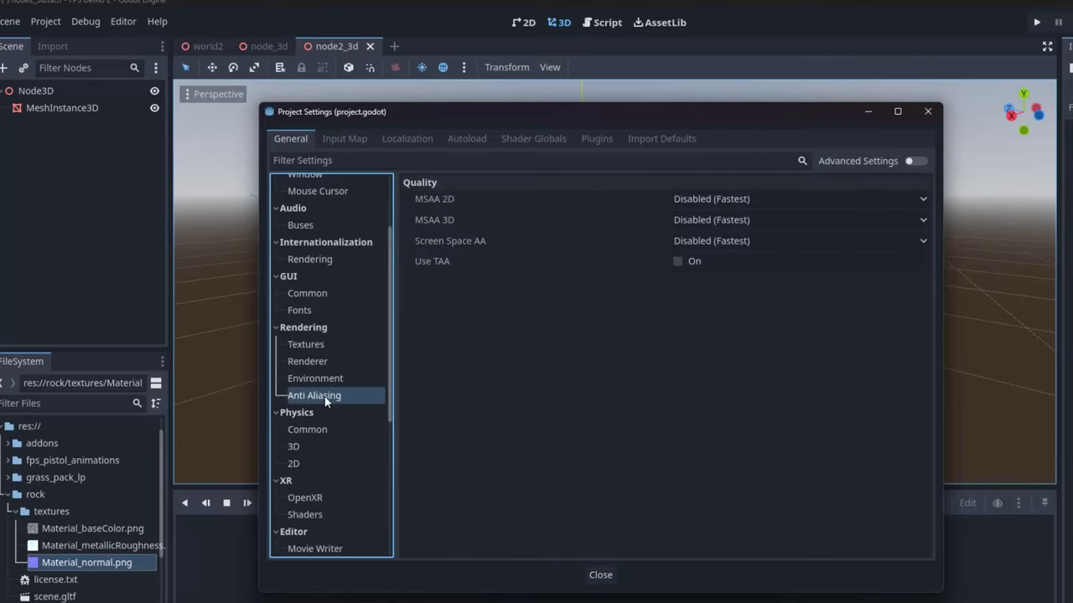
click(704, 220)
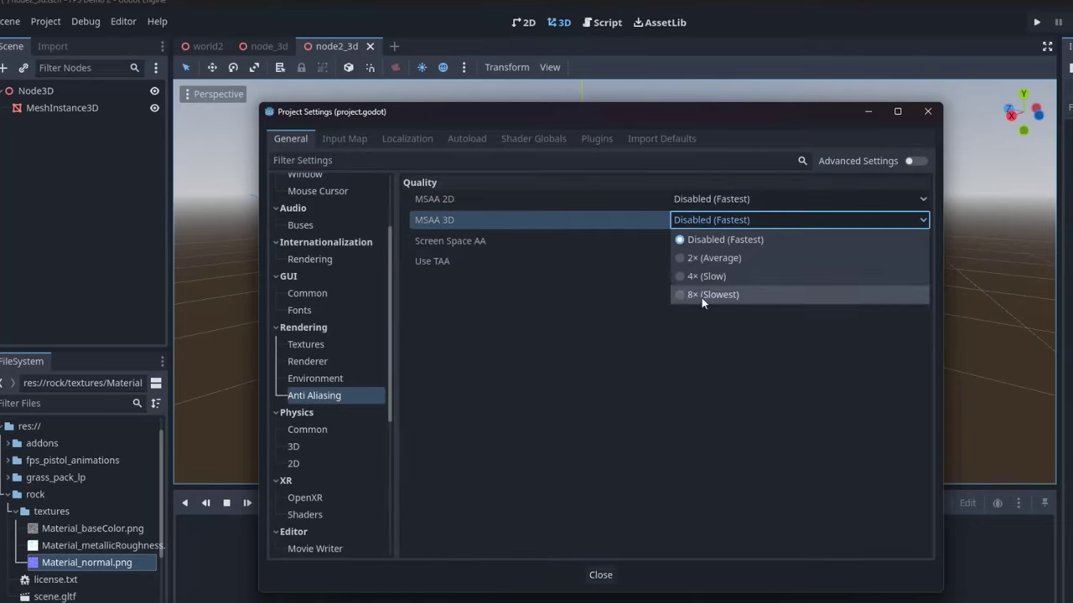
click(702, 295)
click(707, 240)
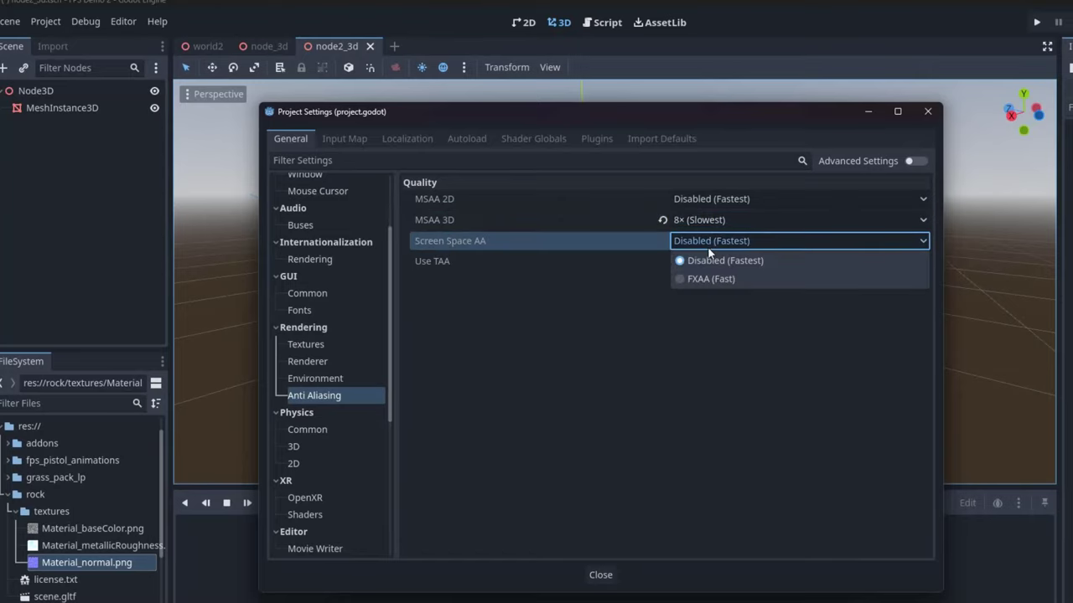
click(680, 282)
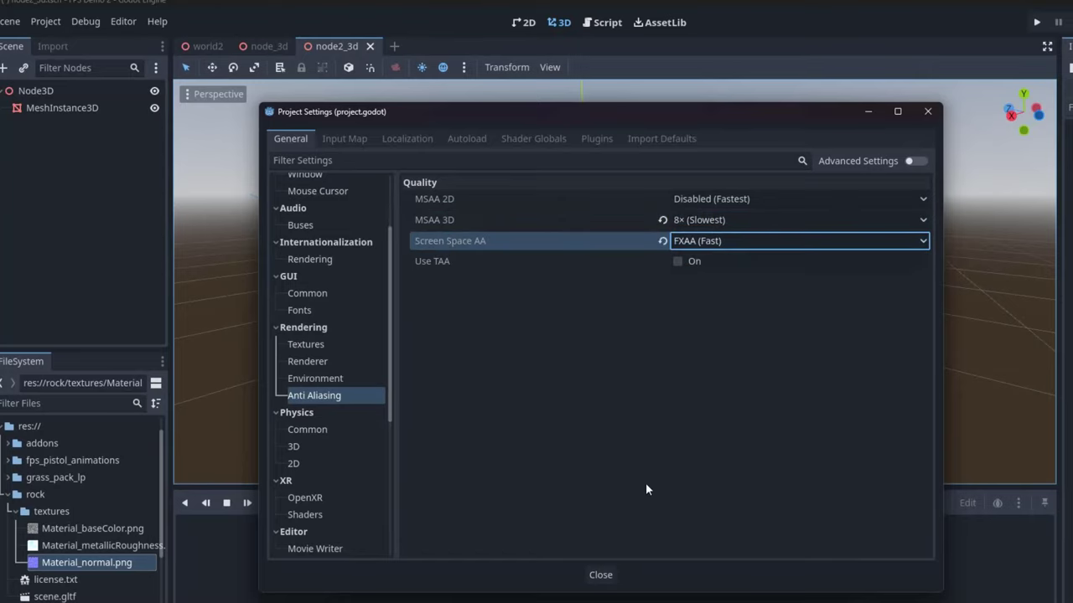
click(605, 573)
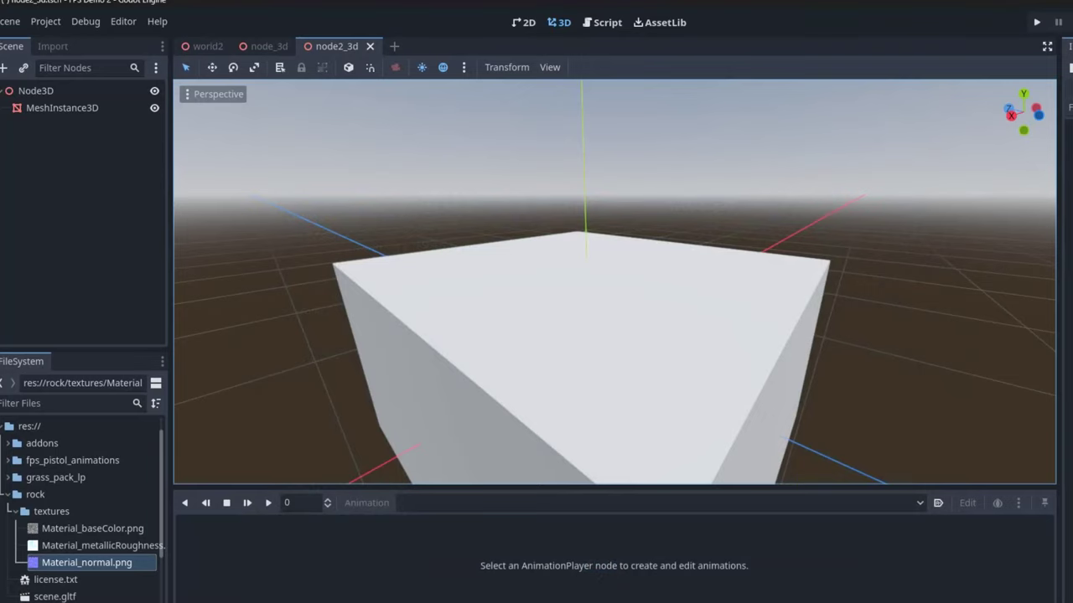
Assign Rock050_2K-JPG_Color.jpg to surface material override 0 of the cube's MeshInstance3D
right_drag(615, 342, 616, 343)
scroll(615, 342, down, 3)
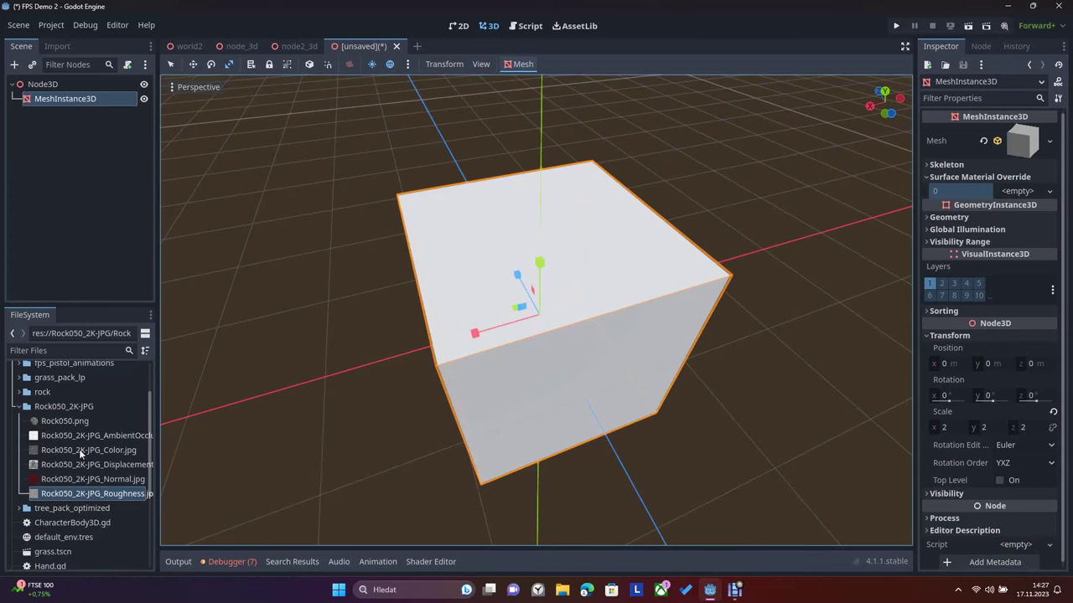
drag(81, 453, 1017, 196)
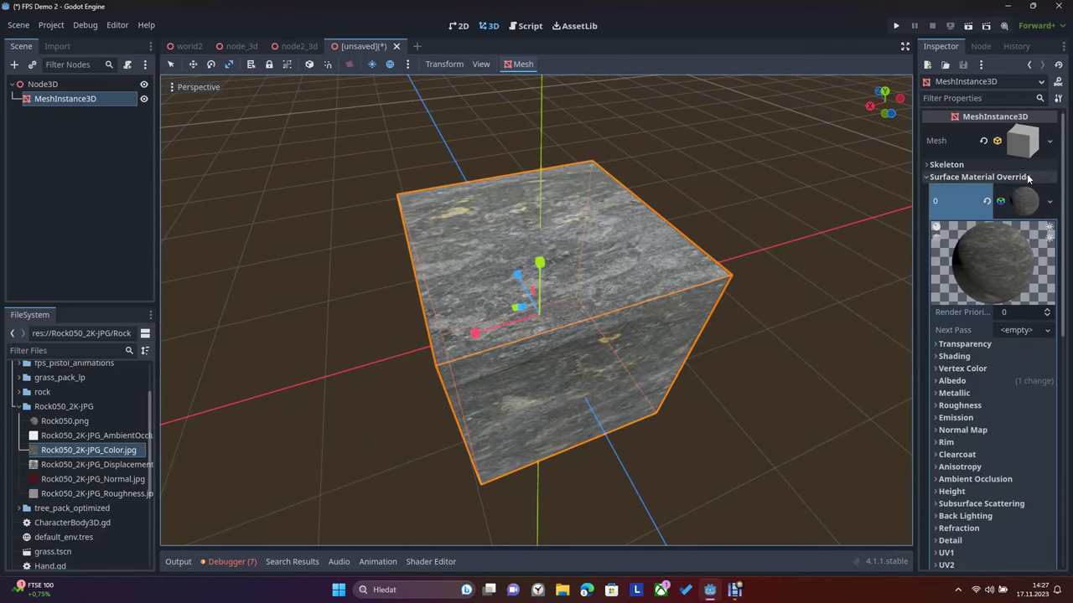
Enable the normal map on the cube's material and use Rock050_2K-JPG_Normal.jpg as its texture
scroll(998, 275, down, 3)
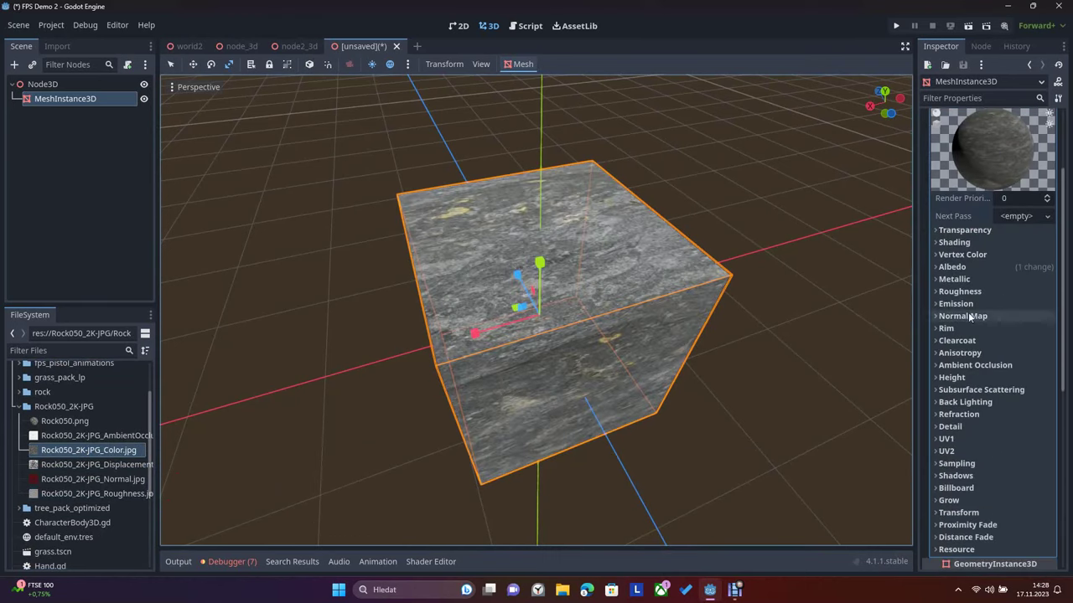
click(958, 317)
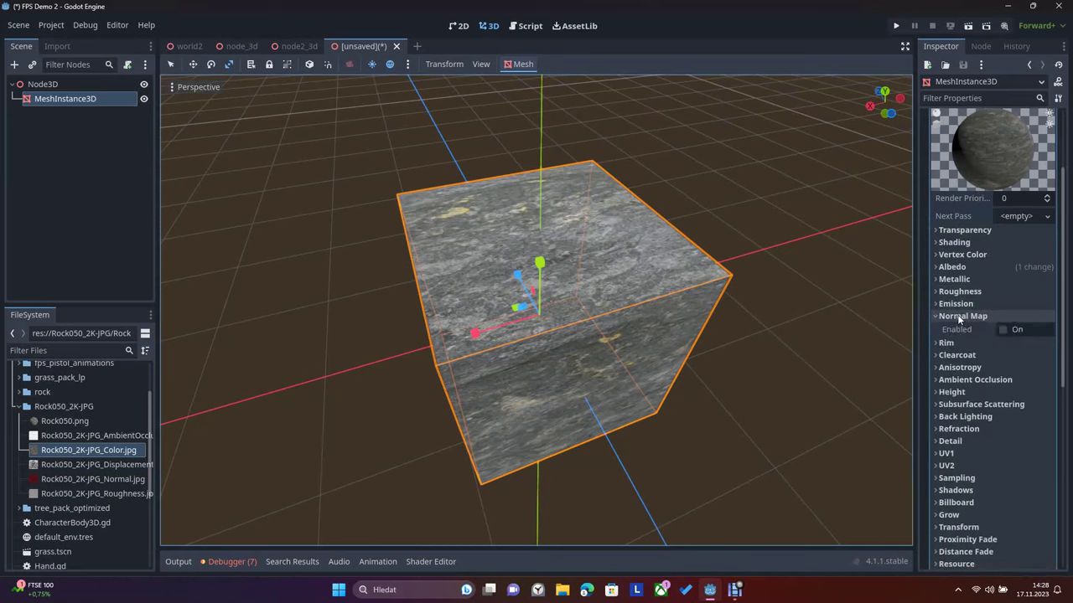
click(1003, 329)
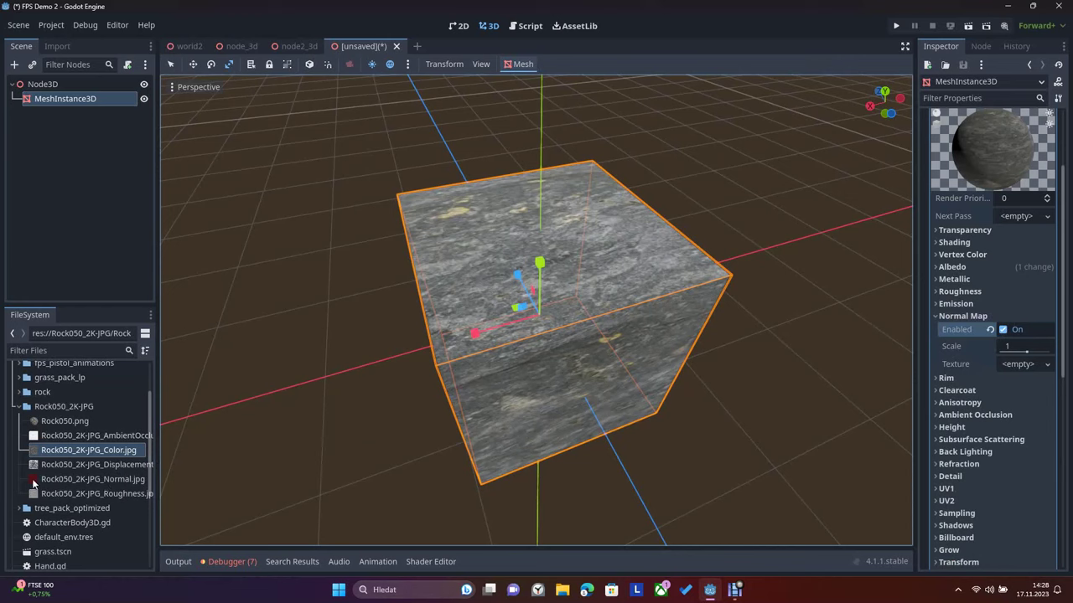
mouse_move(35, 484)
mouse_down()
mouse_move(861, 390)
mouse_move(1052, 340)
mouse_move(1026, 369)
mouse_move(1023, 352)
mouse_up()
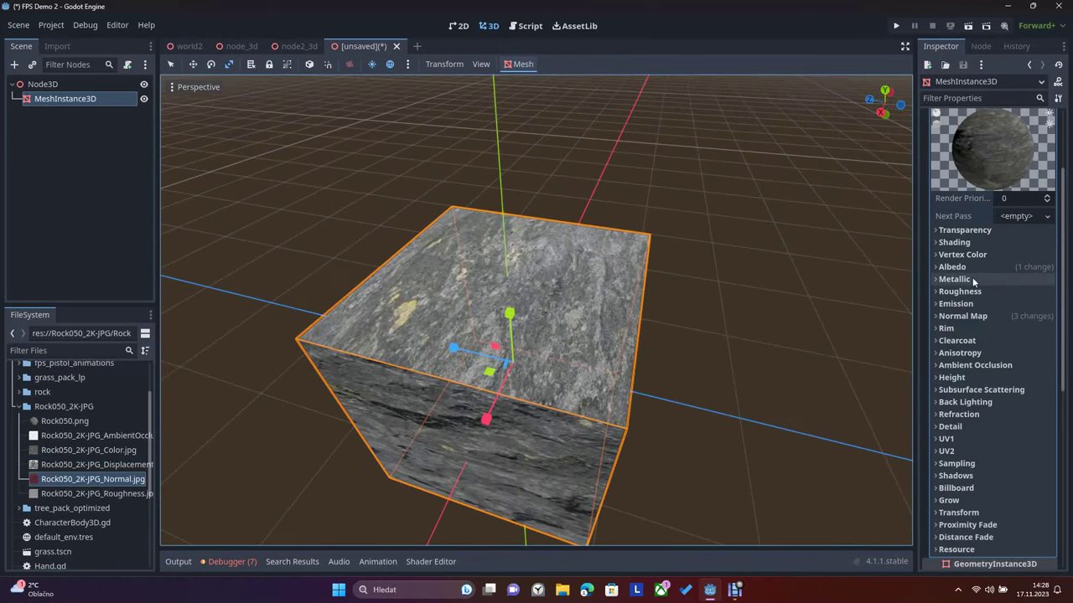
Assign the Rock050_2K-JPG_Roughness texture to the material's roughness and deselect the cube
click(956, 291)
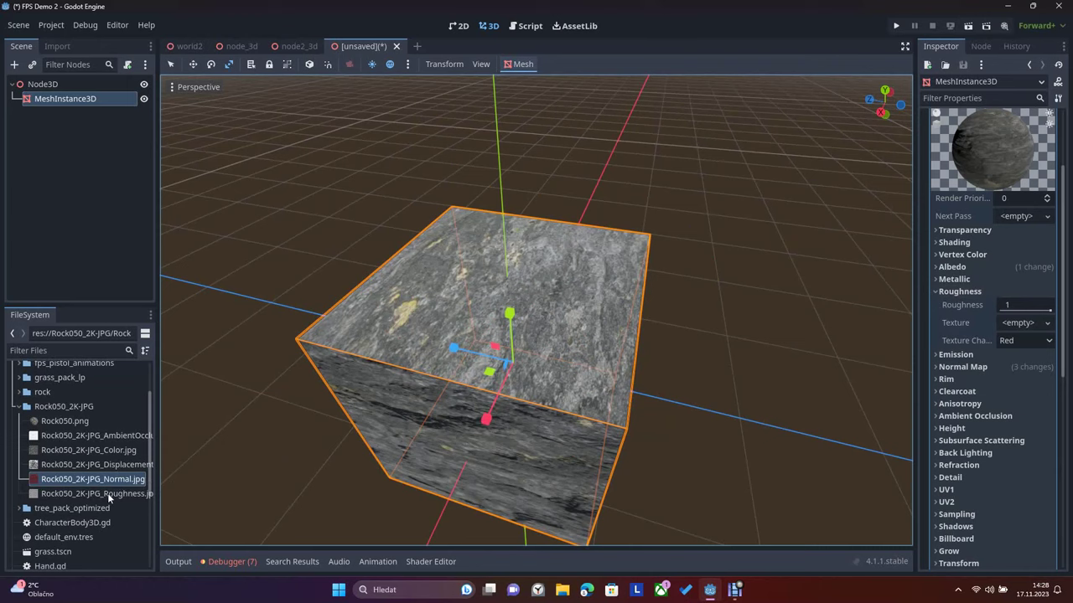
mouse_move(107, 494)
mouse_down()
mouse_move(1043, 322)
mouse_move(1029, 325)
mouse_up()
click(262, 87)
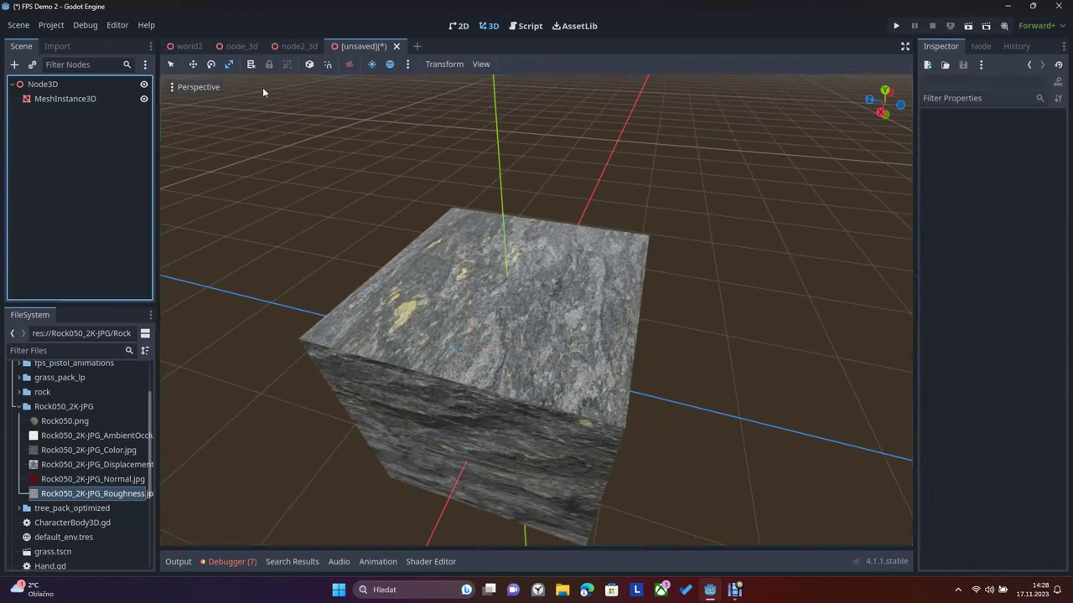
Add the preview sun to the scene and select the new light node
click(408, 65)
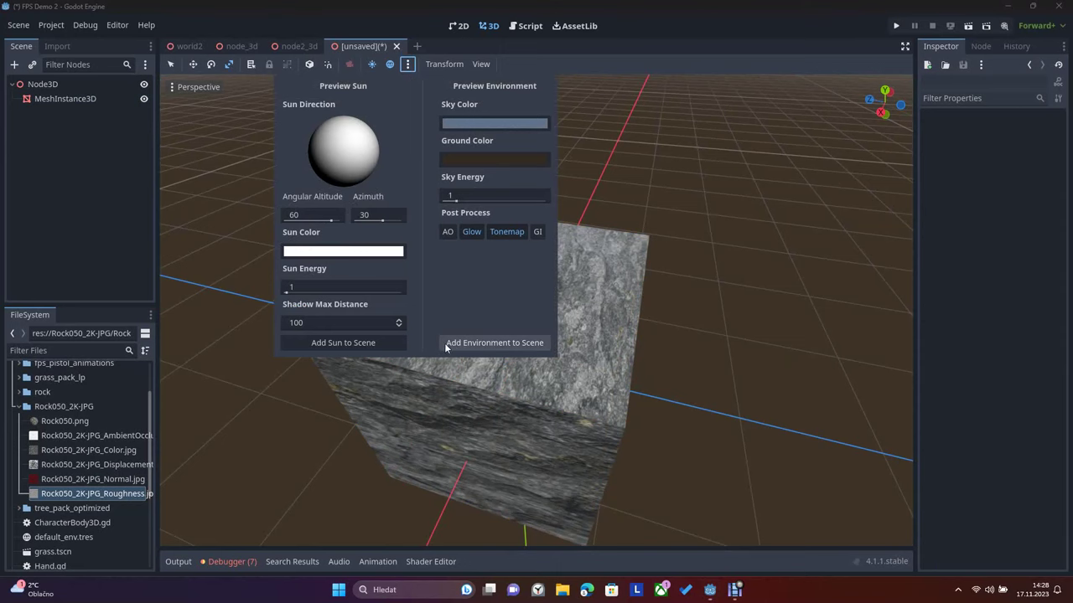
click(402, 343)
double_click(66, 97)
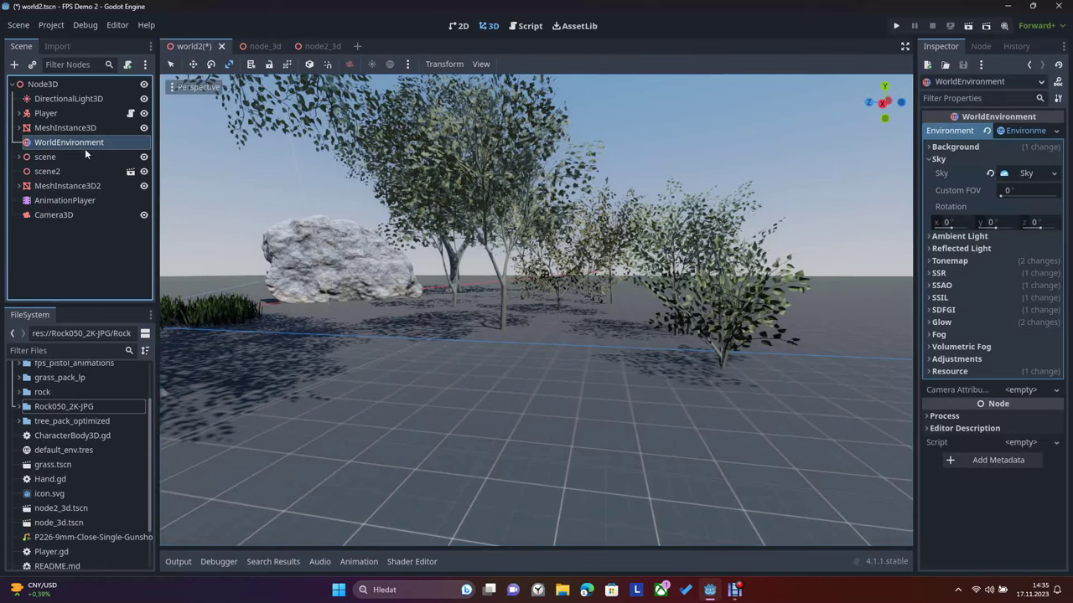
Try the Linear, Reinhard, Filmic and ACES tonemap modes on the world2 scene's WorldEnvironment
click(950, 260)
click(1041, 277)
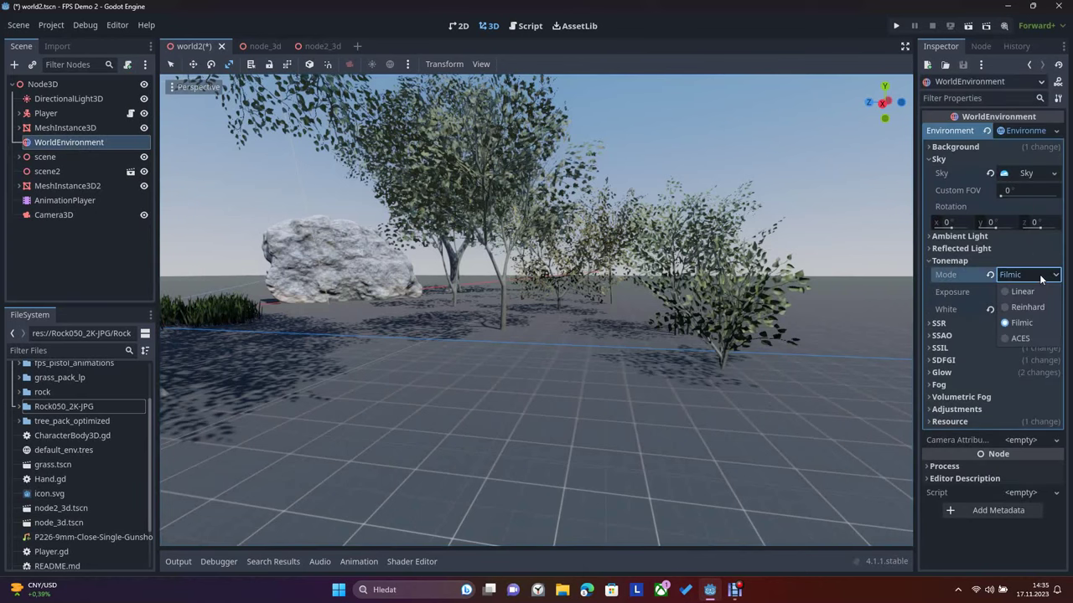
click(1023, 290)
click(1017, 280)
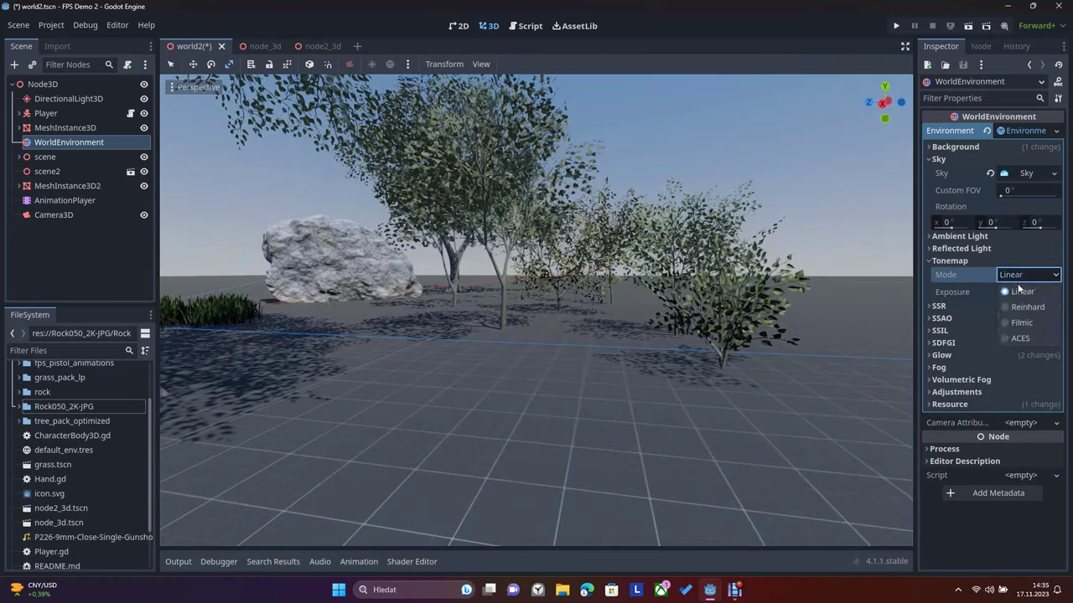
click(1017, 306)
click(1014, 277)
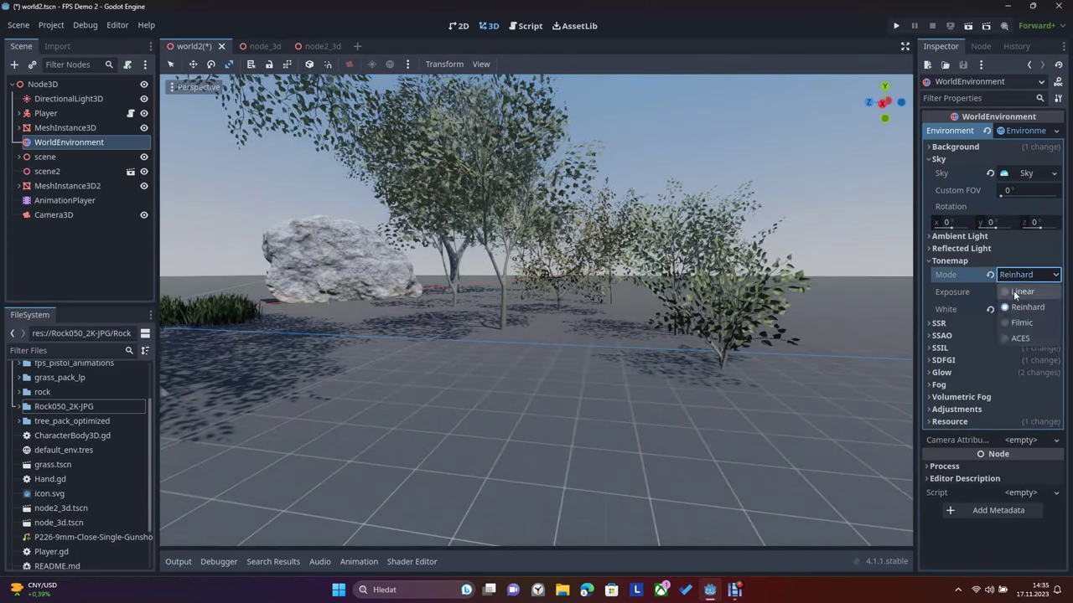
click(1021, 322)
click(1016, 276)
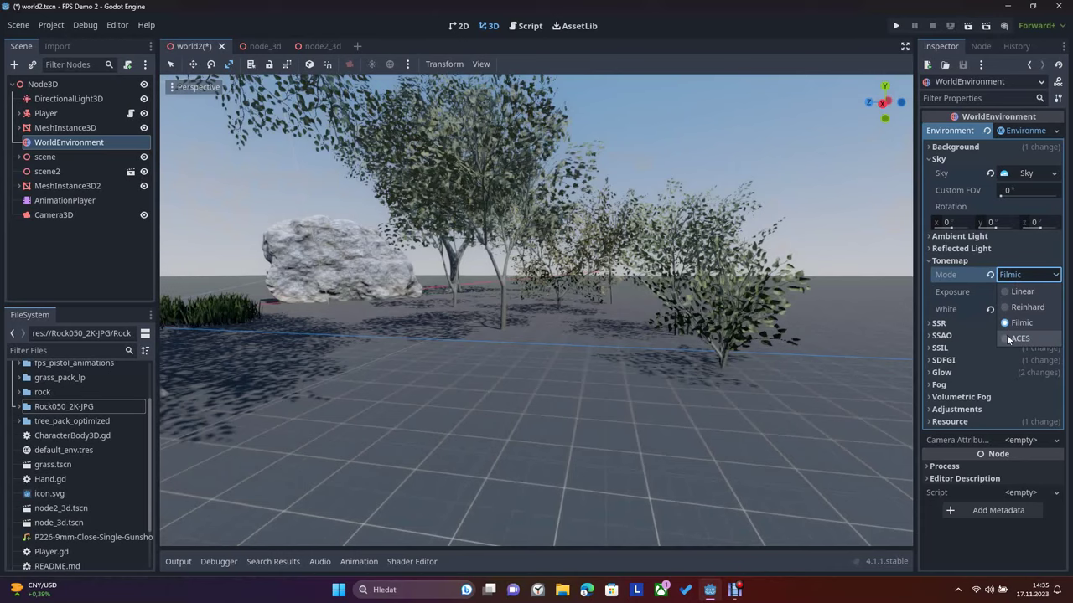
click(1008, 338)
click(1024, 278)
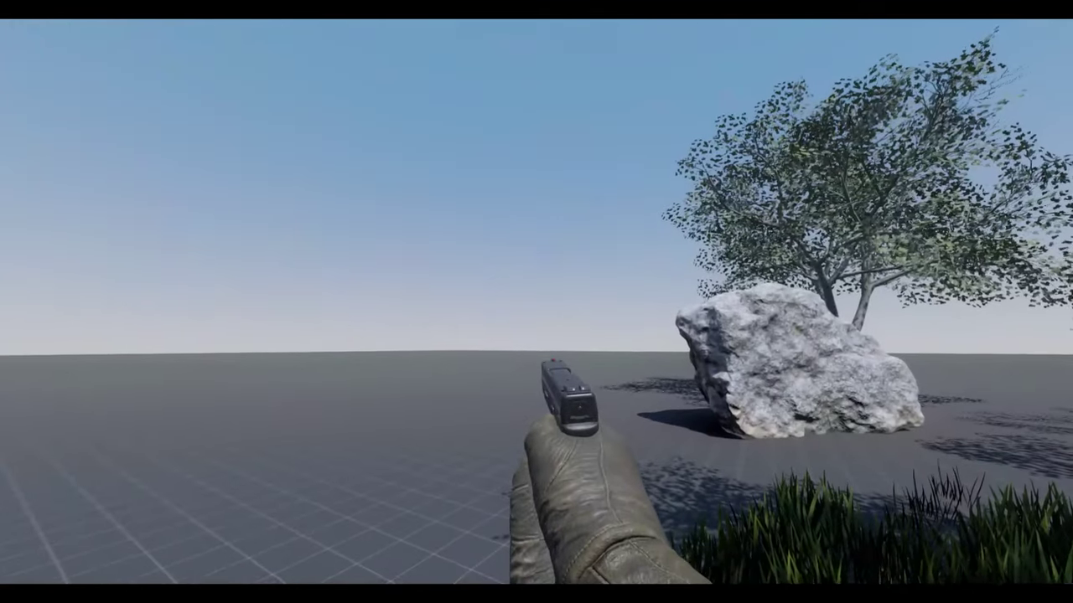
key(w)
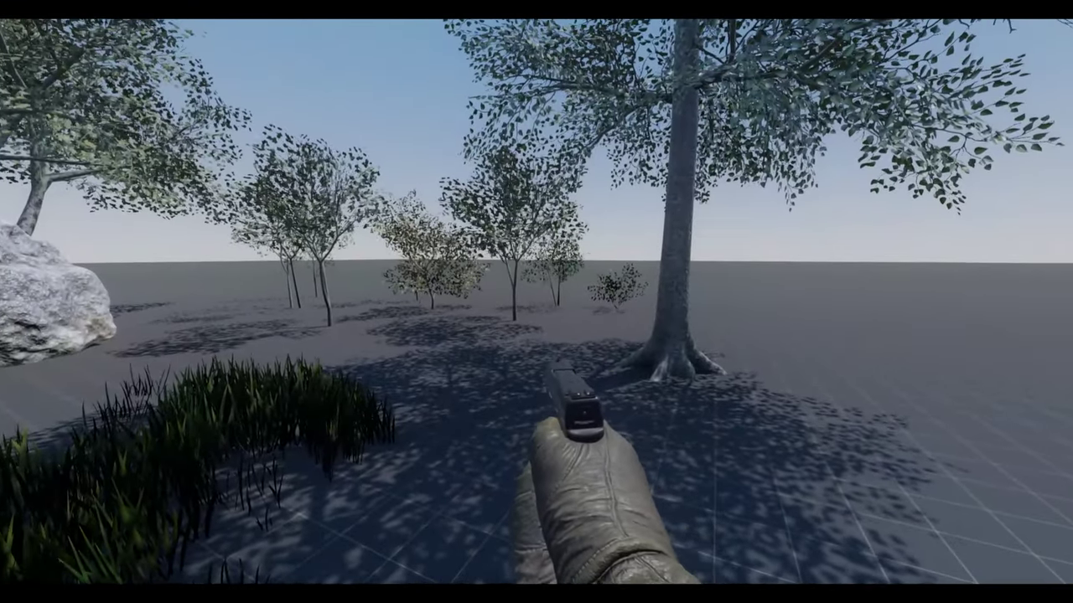